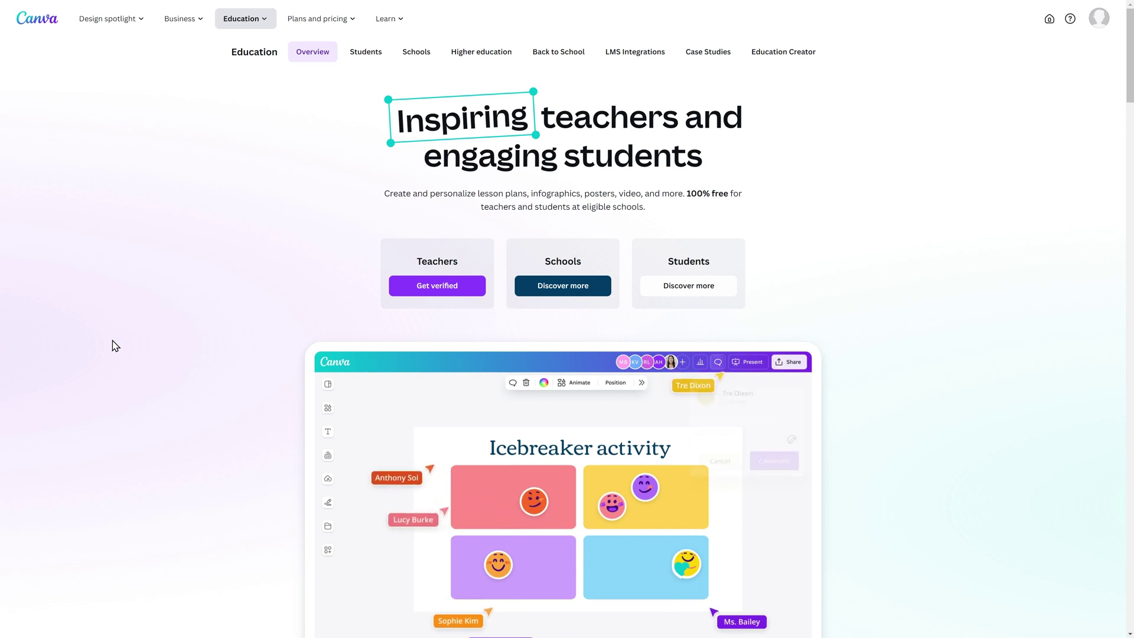
scroll(235, 222, "down", 10)
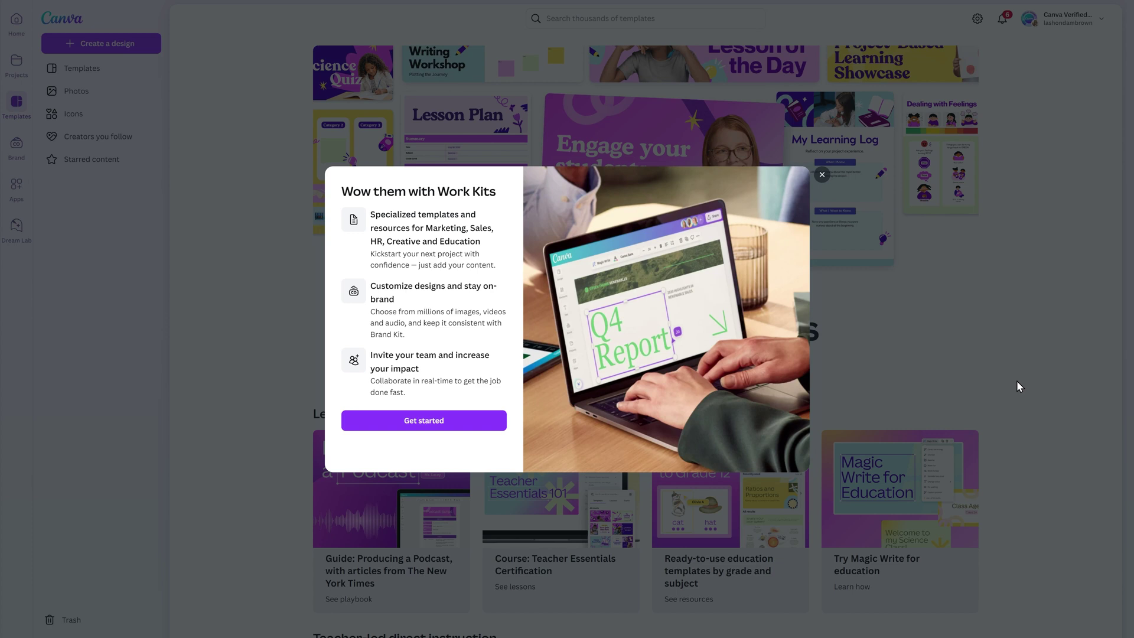
Step: Dismiss the Work Kits introduction modal to reach the teacher templates page
left_click(1016, 386)
scroll(1016, 386, "down", 3)
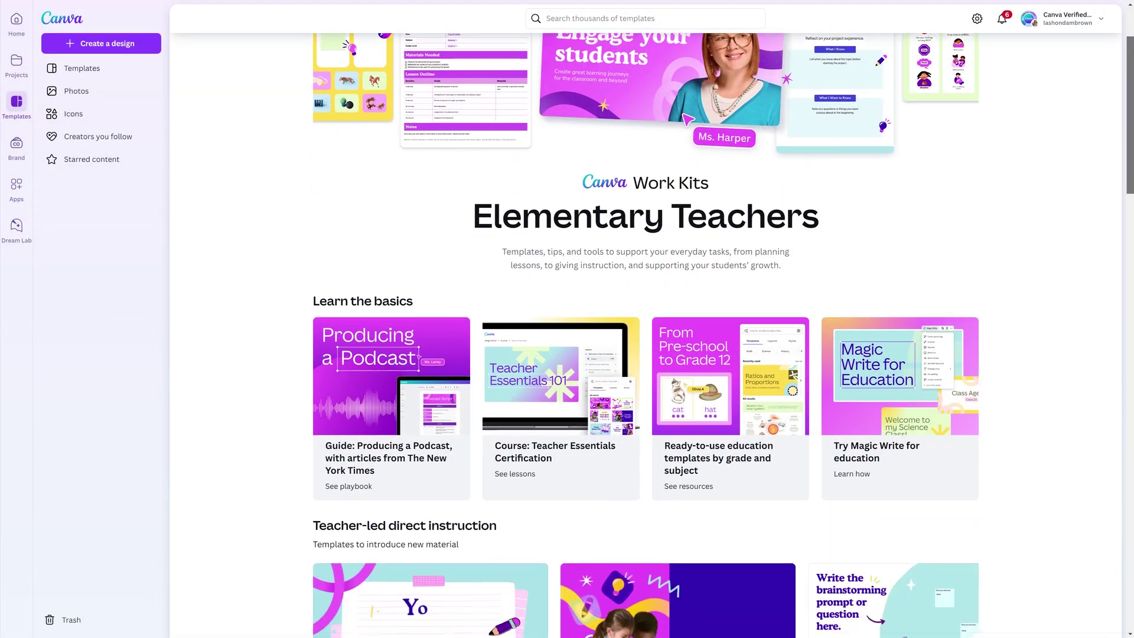
scroll(646, 355, "down", 1)
scroll(646, 354, "down", 1)
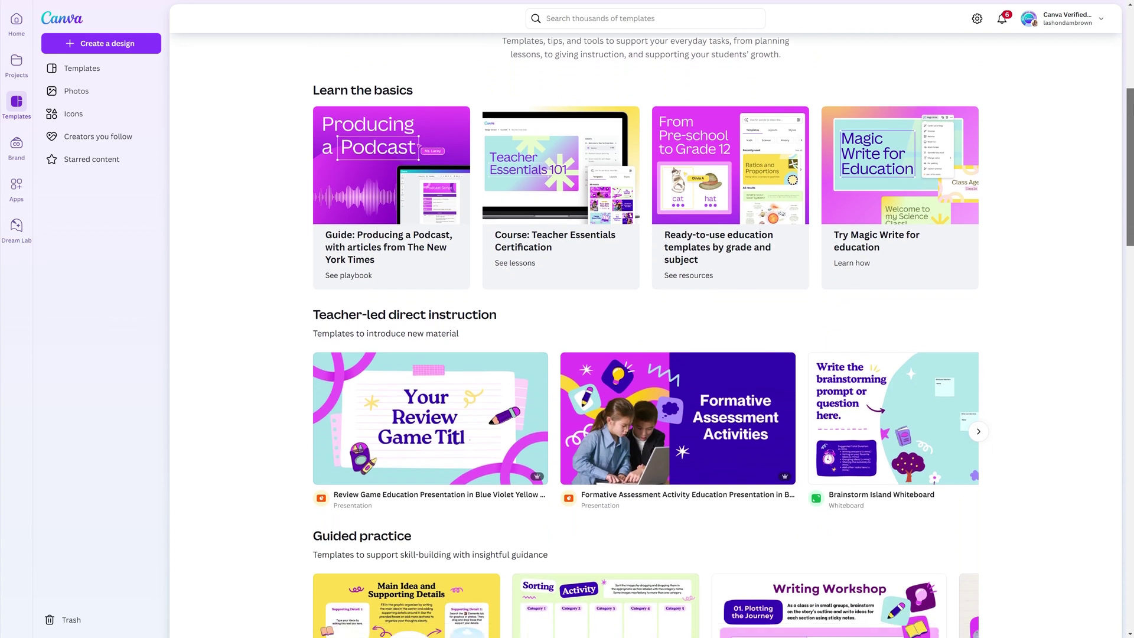
scroll(645, 354, "down", 1)
scroll(645, 355, "down", 1)
scroll(645, 355, "down", 1)
scroll(645, 354, "down", 2)
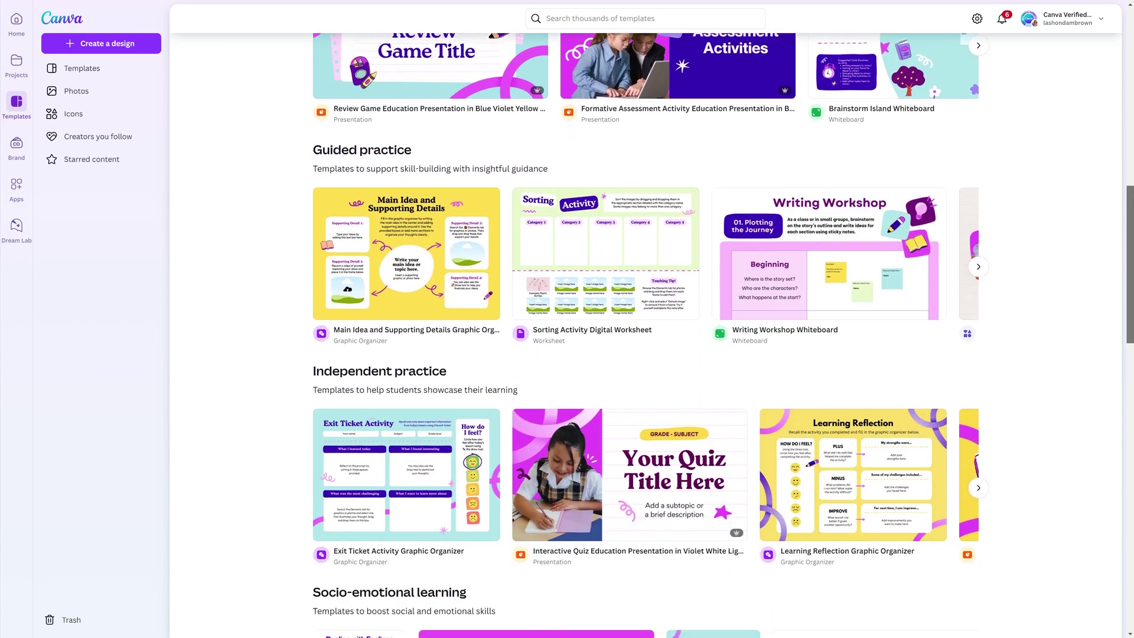
scroll(645, 354, "down", 1)
scroll(646, 354, "down", 2)
scroll(645, 354, "down", 2)
scroll(645, 354, "down", 2)
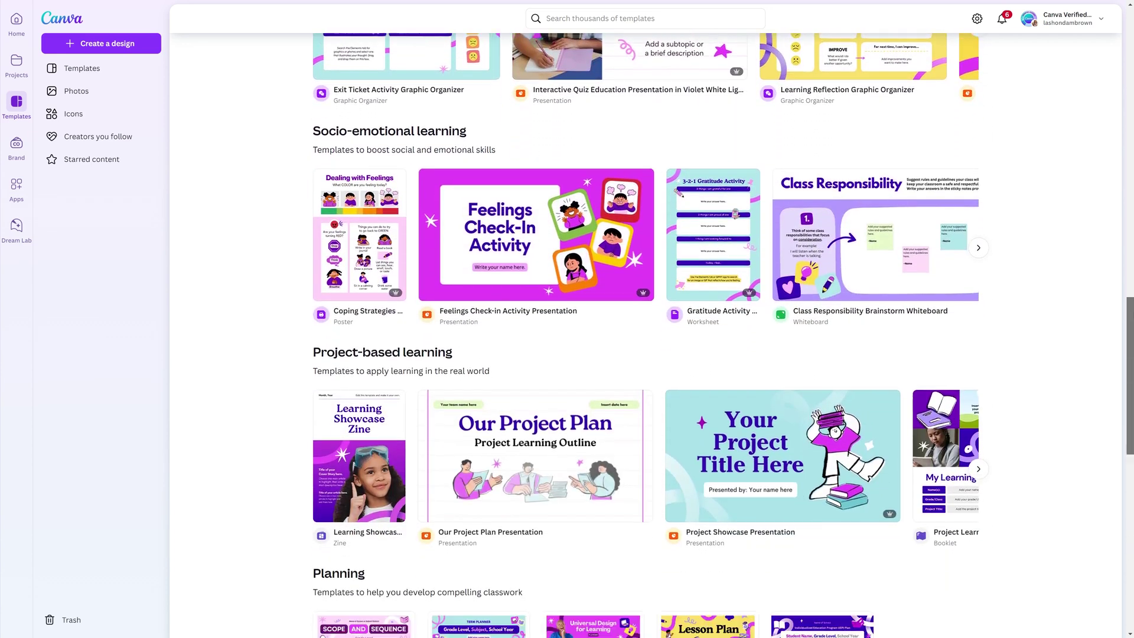
scroll(644, 354, "down", 2)
scroll(645, 355, "down", 1)
scroll(646, 354, "down", 1)
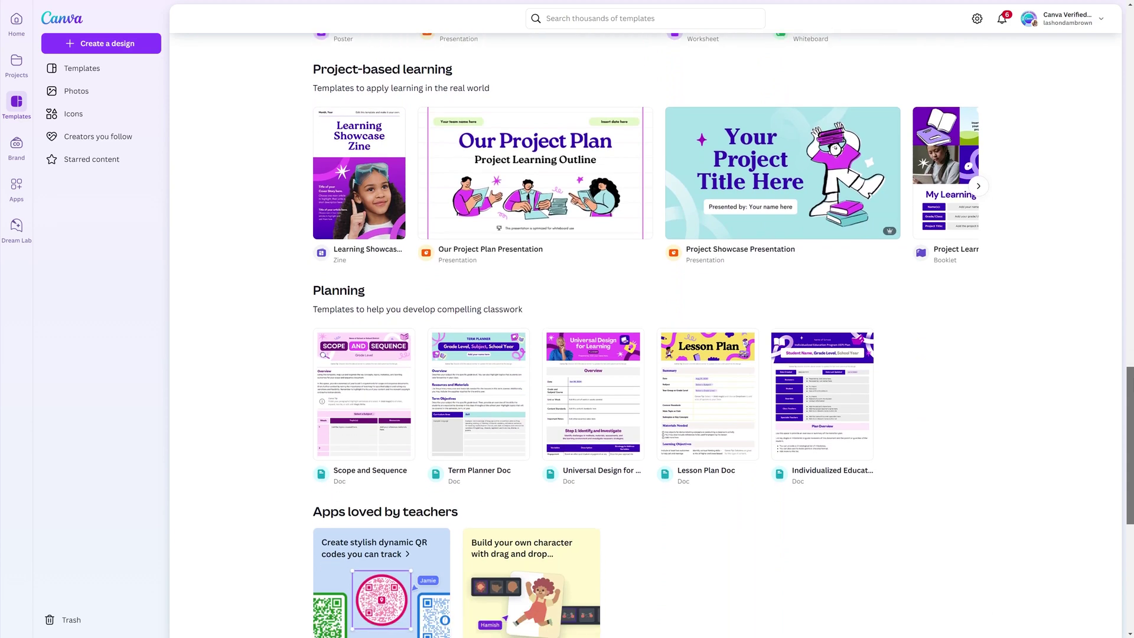
scroll(644, 355, "down", 1)
scroll(645, 355, "down", 1)
scroll(645, 354, "down", 1)
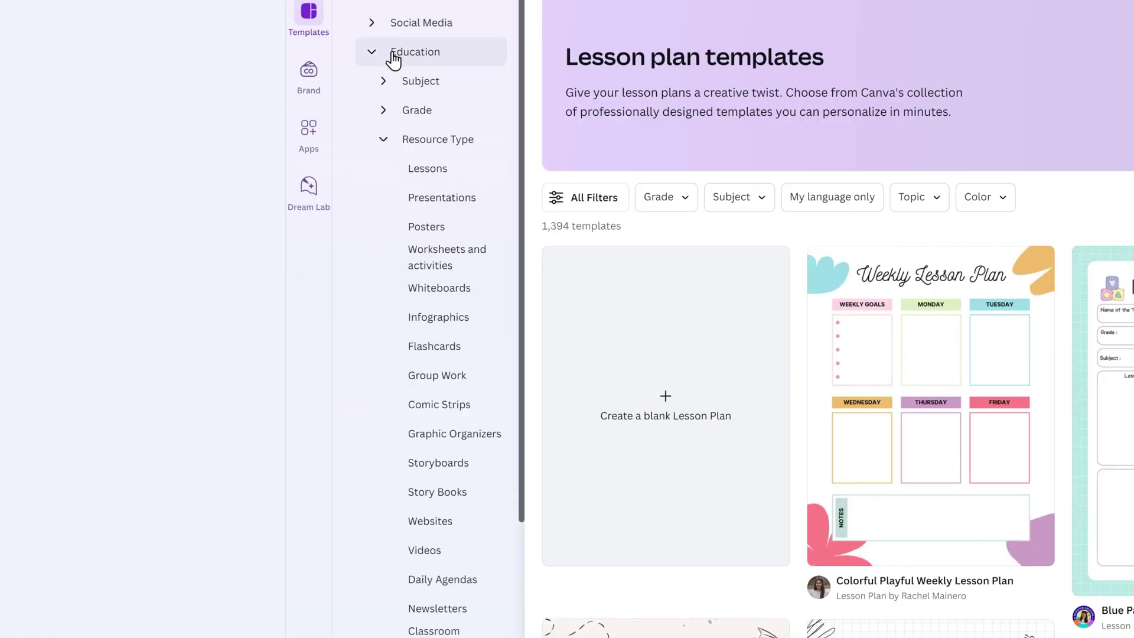
Step: Expand and collapse the Education Subject and Grade categories in the Templates sidebar
left_click(384, 82)
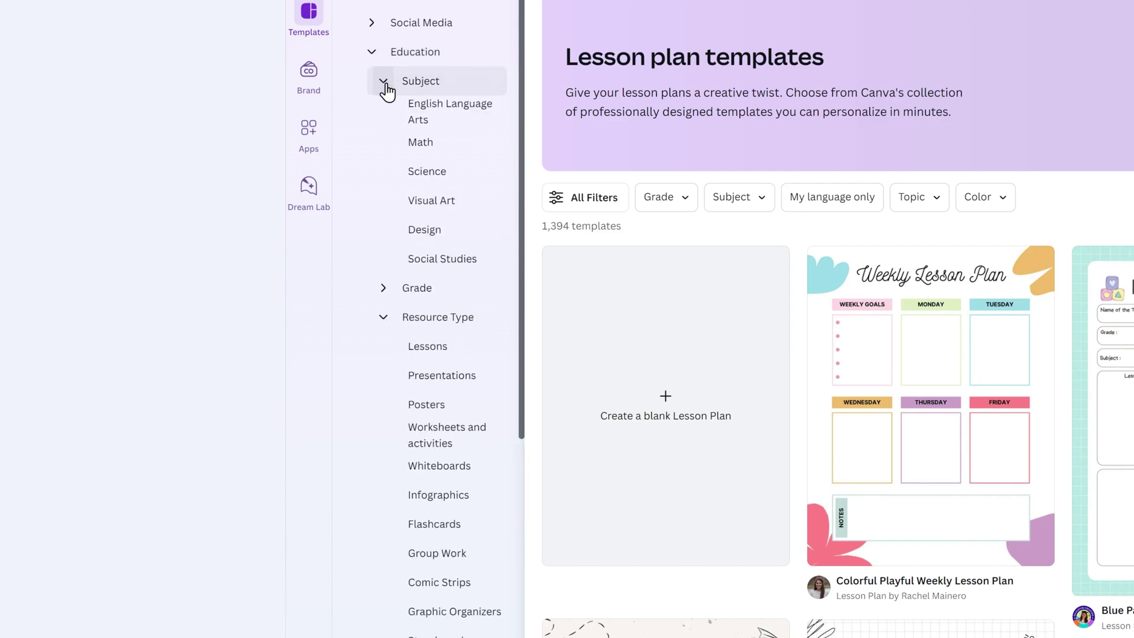
left_click(383, 82)
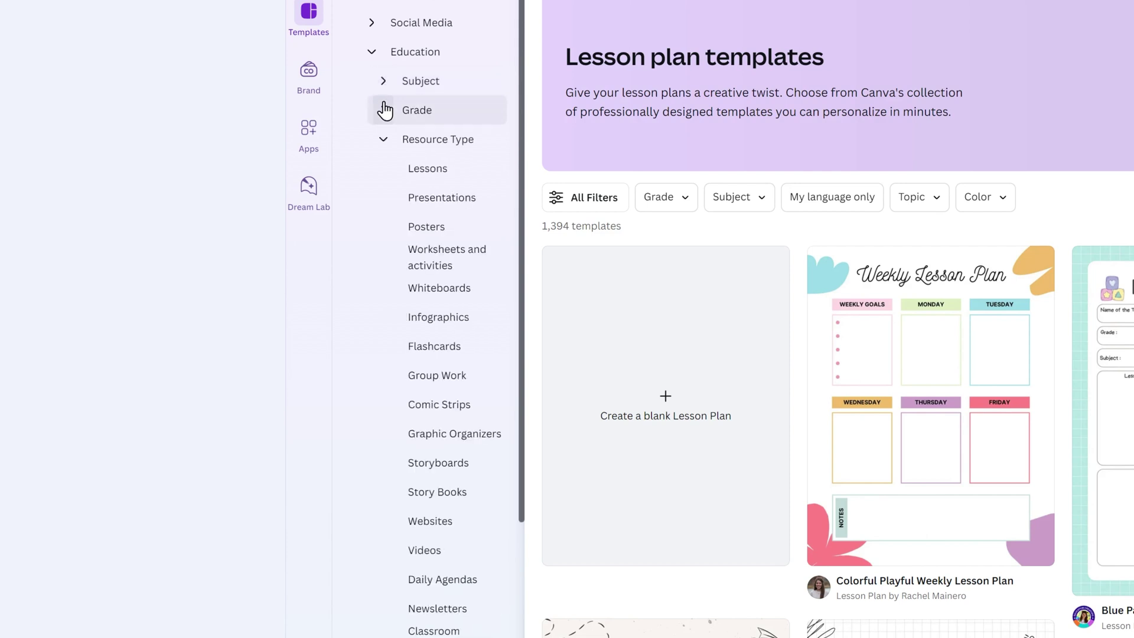
left_click(385, 110)
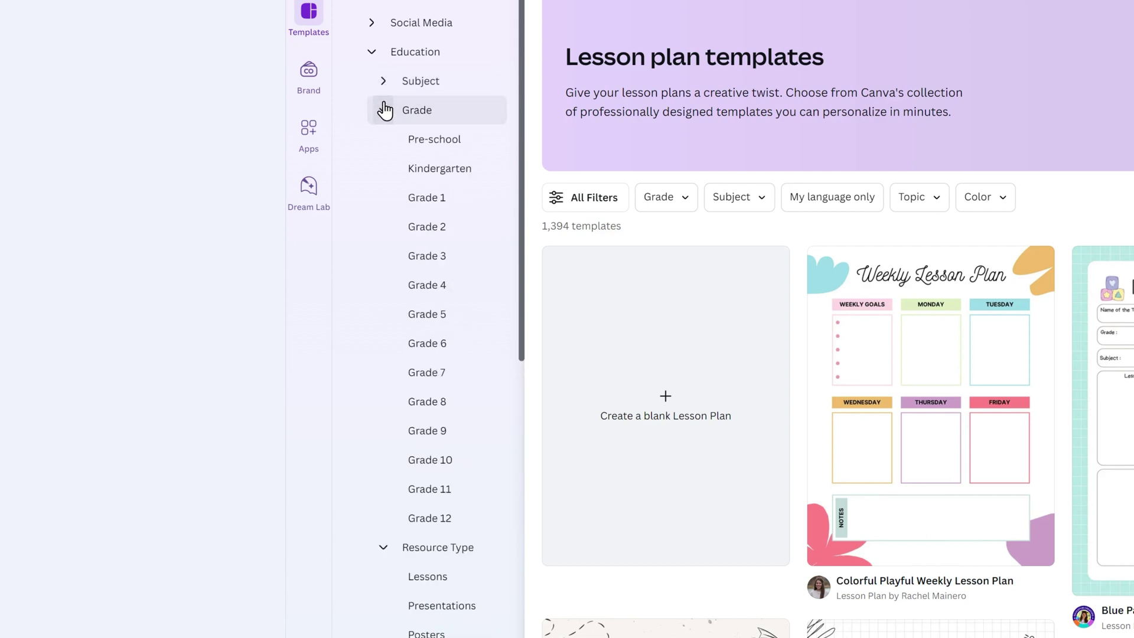
left_click(385, 110)
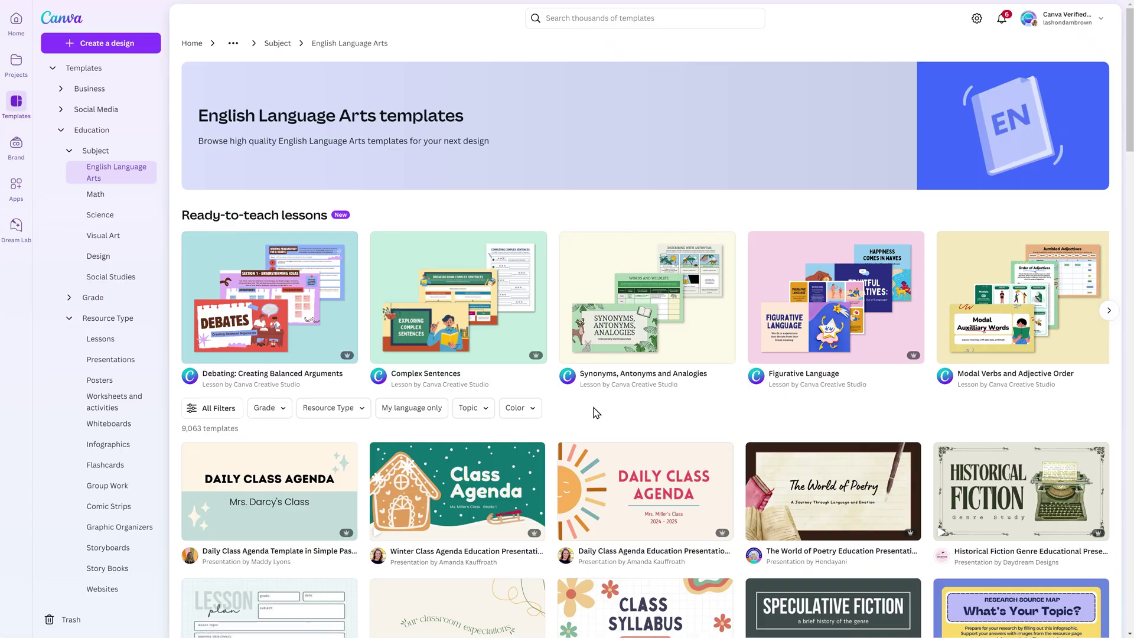
Step: Preview the Complex Sentences ready-to-teach lesson card for Grade 5 ELA
left_click(494, 332)
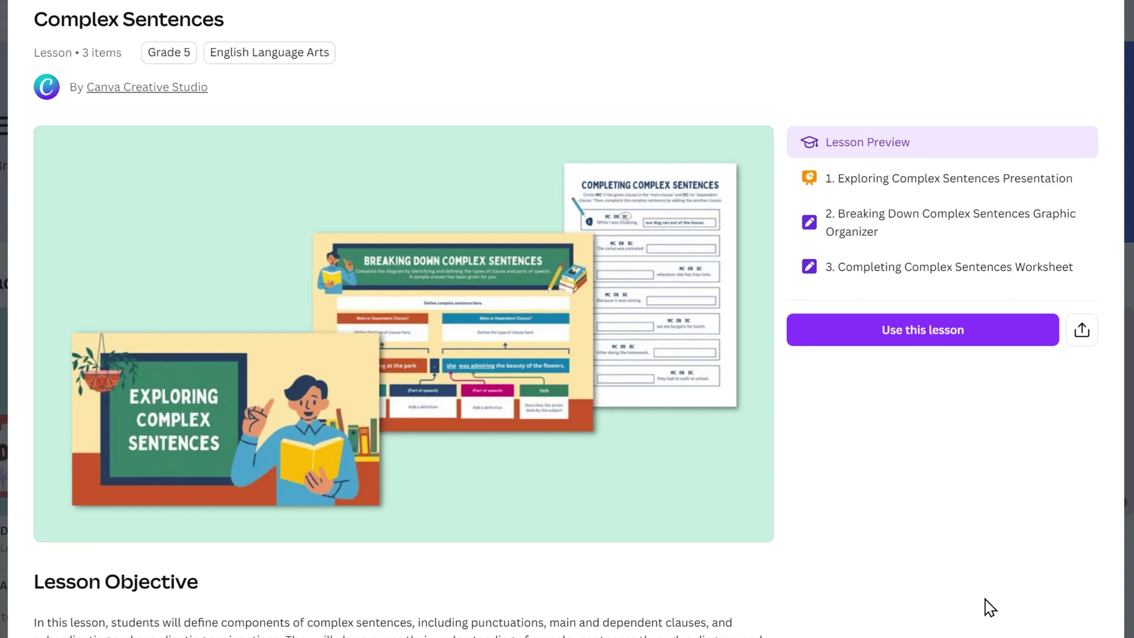
scroll(990, 608, "down", 5)
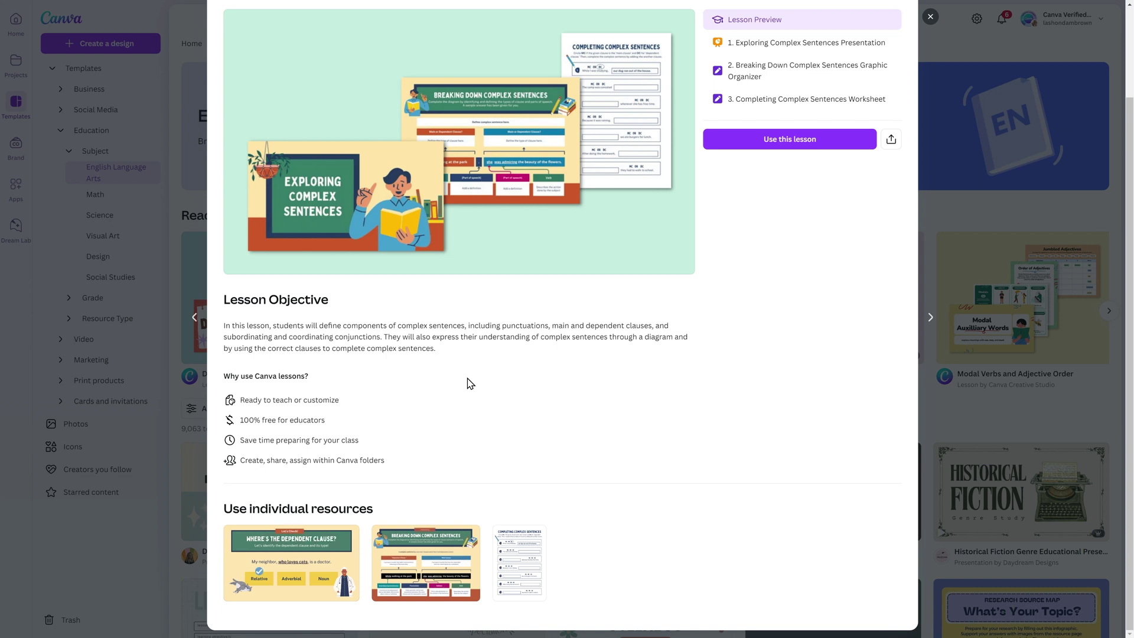
scroll(469, 384, "up", 2)
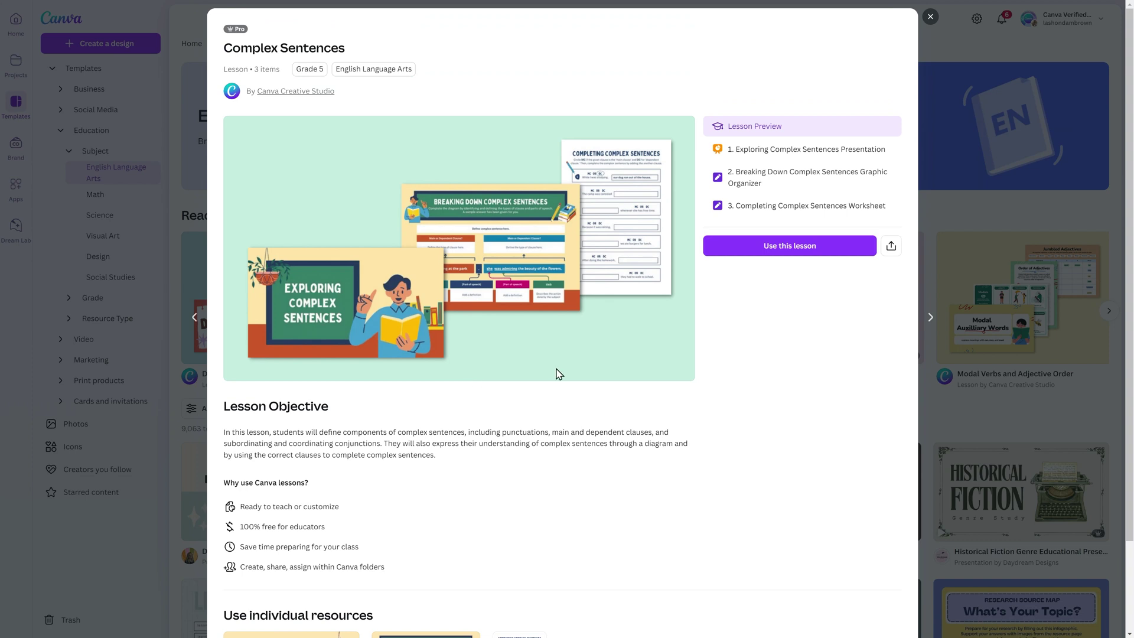
Step: Use the Complex Sentences lesson so it saves to a projects folder with its three activities
left_click(798, 254)
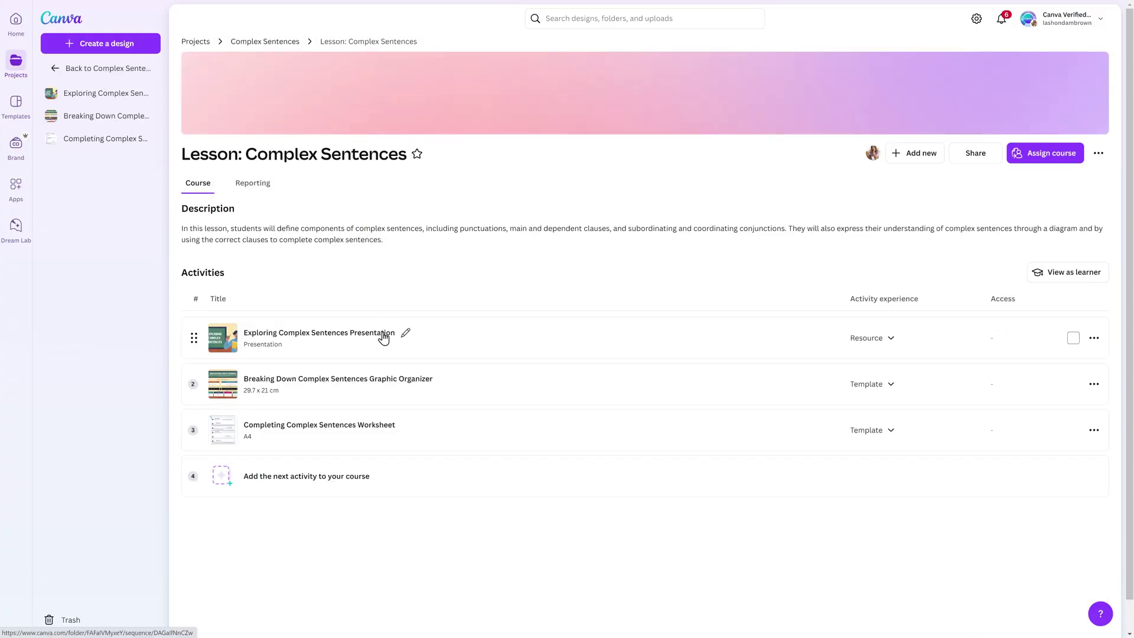
Step: Edit the Exploring Complex Sentences presentation, hide the activity list and show the Present options
left_click(383, 336)
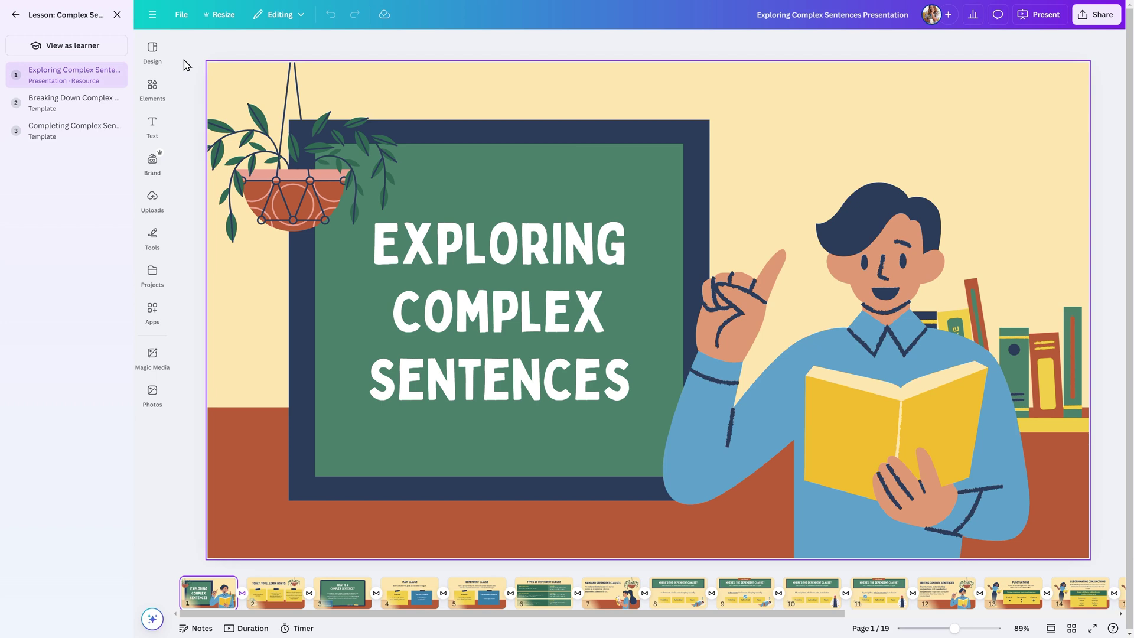
left_click(115, 15)
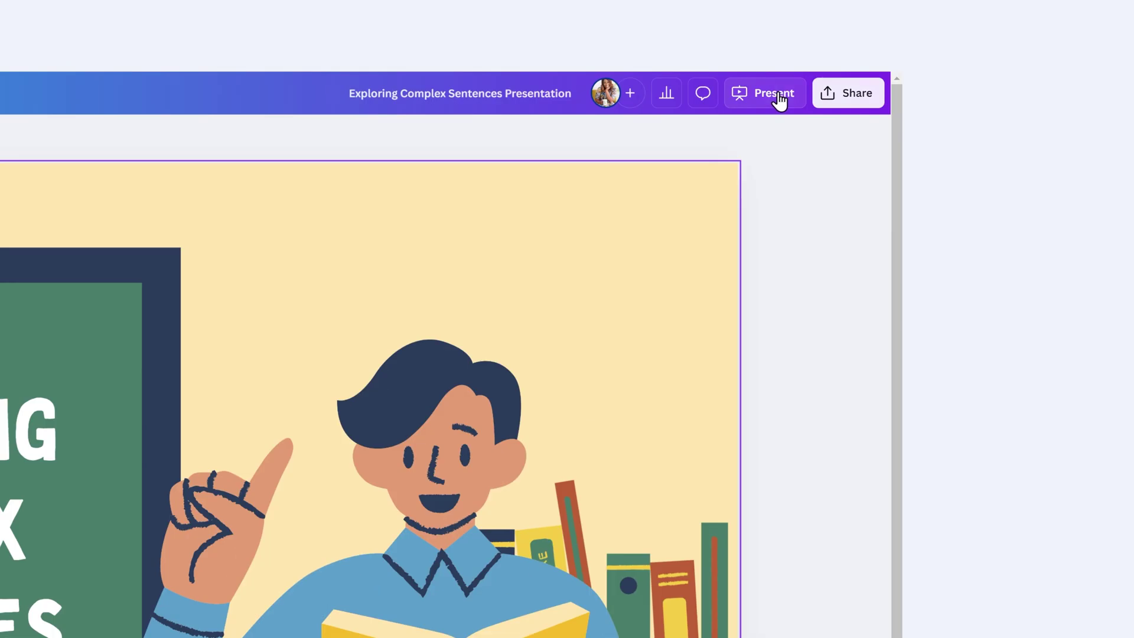
left_click(1047, 14)
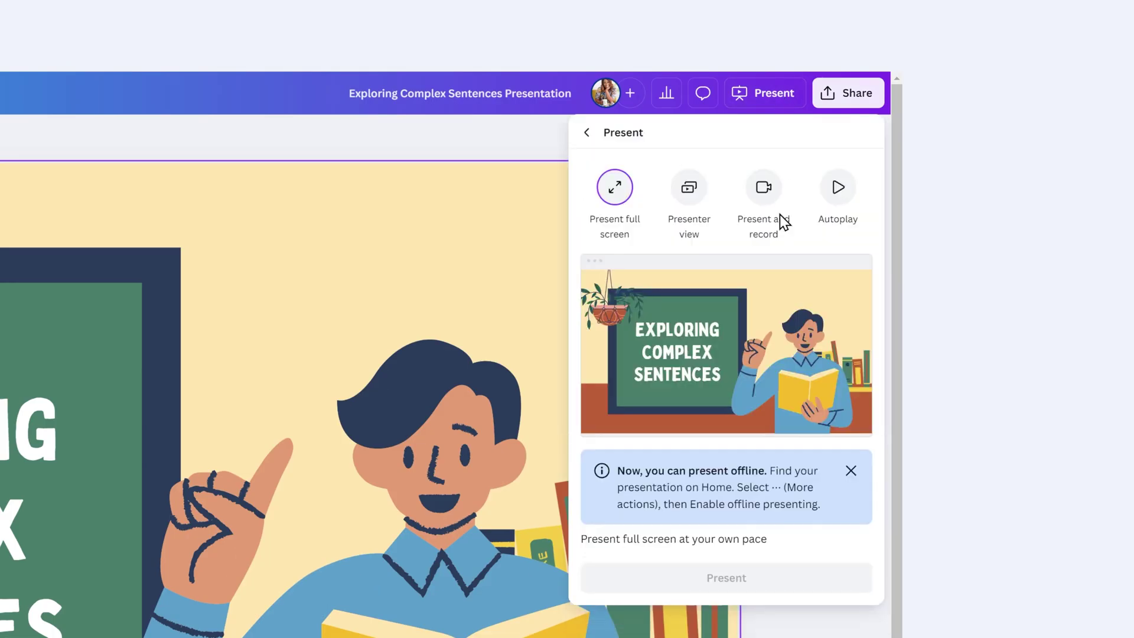